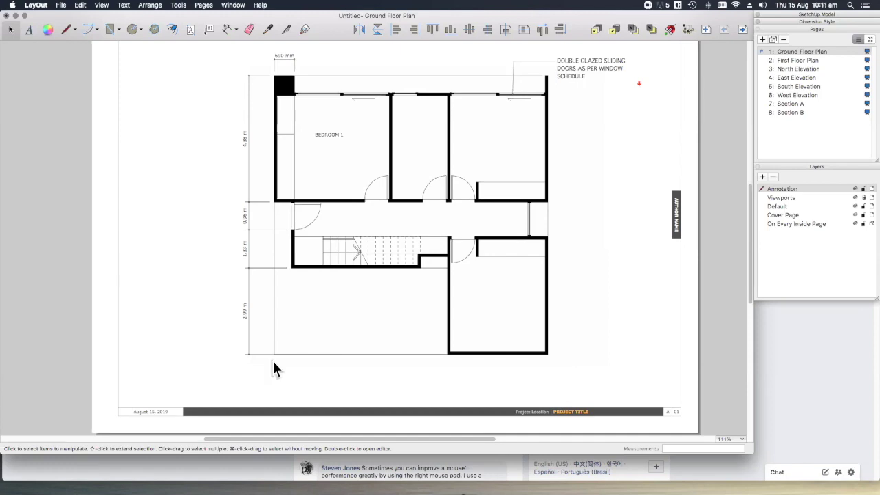
Step: Show the Scrapbooks and place the Drawing References title symbol with its circle before the name beneath the ground floor plan
{"action": "left_click", "coordinate": [239, 6]}
{"action": "left_click", "coordinate": [242, 148]}
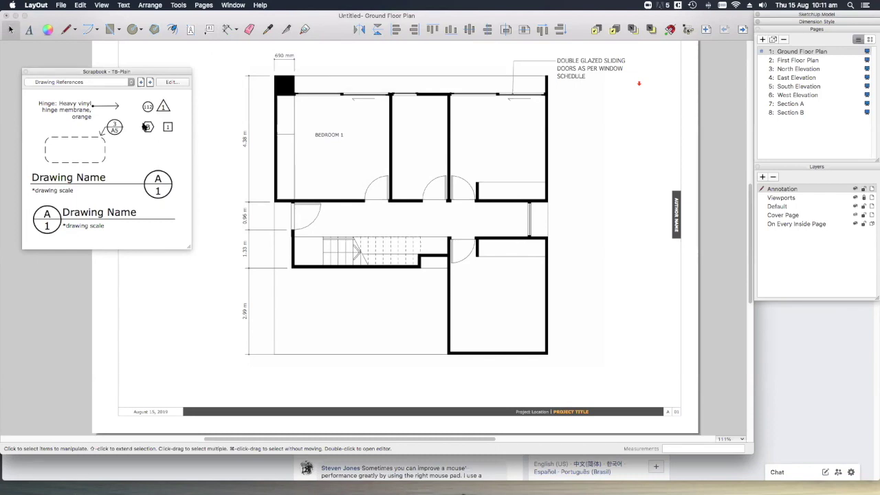
{"action": "left_click", "coordinate": [131, 82]}
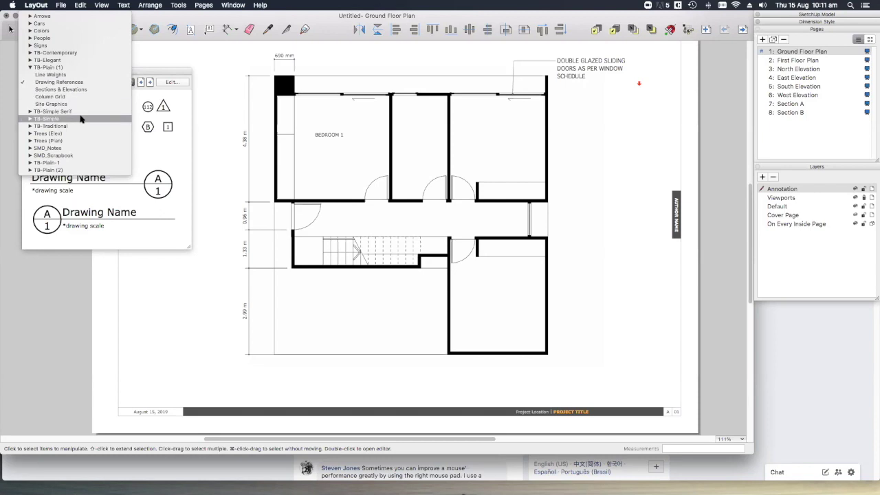
{"action": "left_click", "coordinate": [73, 67]}
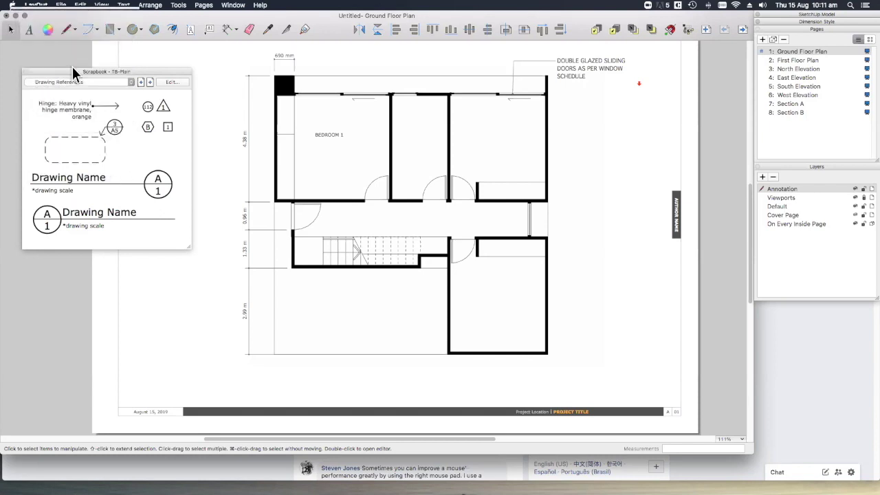
{"action": "left_click", "coordinate": [81, 83]}
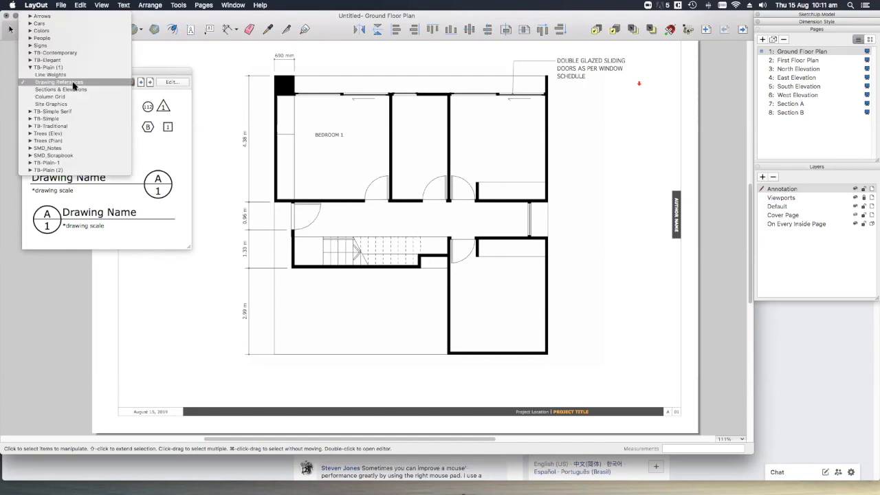
{"action": "left_click", "coordinate": [74, 84]}
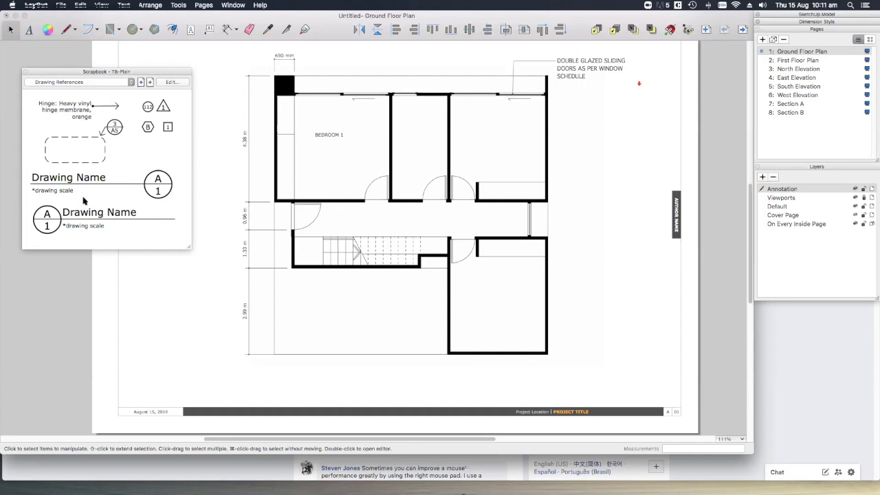
{"action": "mouse_move", "coordinate": [148, 226]}
{"action": "left_mouse_down"}
{"action": "mouse_move", "coordinate": [289, 393]}
{"action": "mouse_move", "coordinate": [279, 384]}
{"action": "left_mouse_up"}
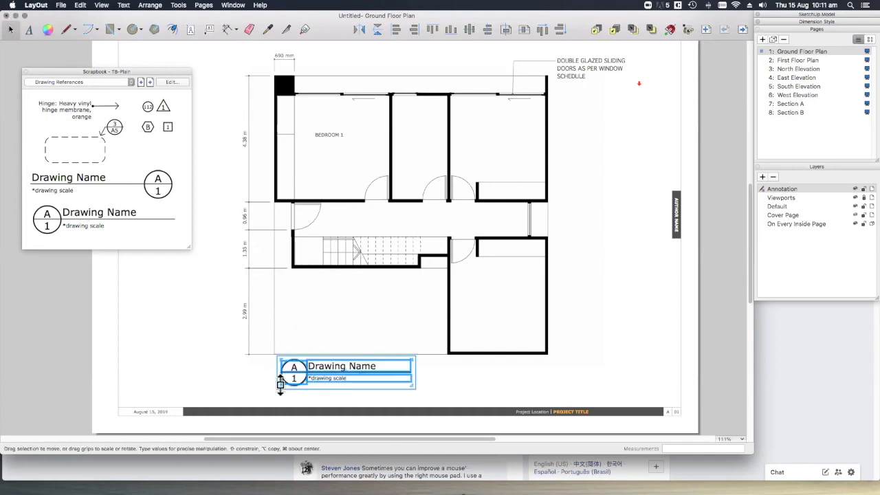
{"action": "left_click", "coordinate": [425, 385]}
Step: Replace the placeholder drawing name in the title symbol with GROUND FLOOR PLAN
{"action": "scroll", "coordinate": [375, 345], "scroll_direction": "down", "scroll_amount": 2}
{"action": "scroll", "coordinate": [342, 379], "scroll_direction": "up", "scroll_amount": 2}
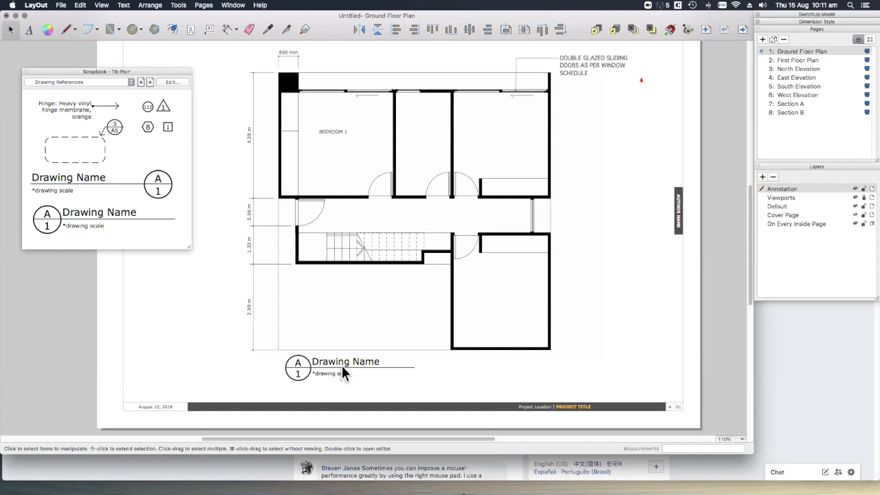
{"action": "left_click", "coordinate": [342, 364]}
{"action": "double_click", "coordinate": [341, 362]}
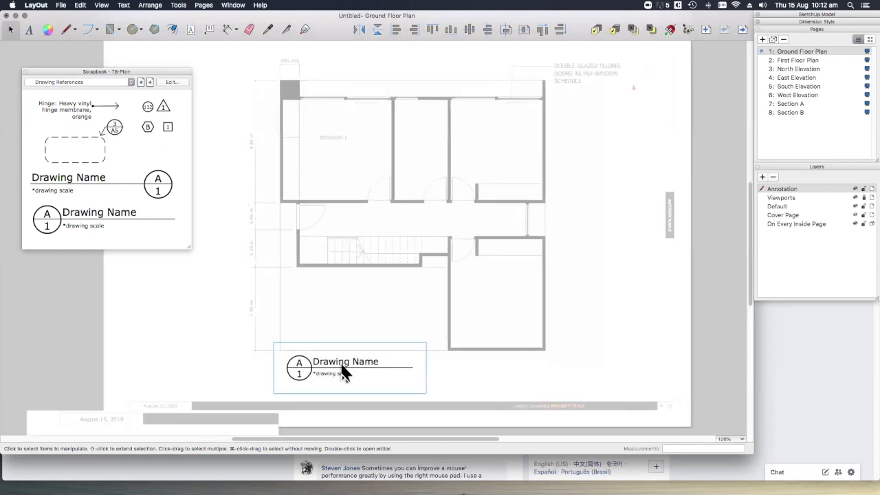
{"action": "scroll", "coordinate": [341, 371], "scroll_direction": "up", "scroll_amount": 3}
{"action": "double_click", "coordinate": [341, 359]}
{"action": "triple_click", "coordinate": [392, 364]}
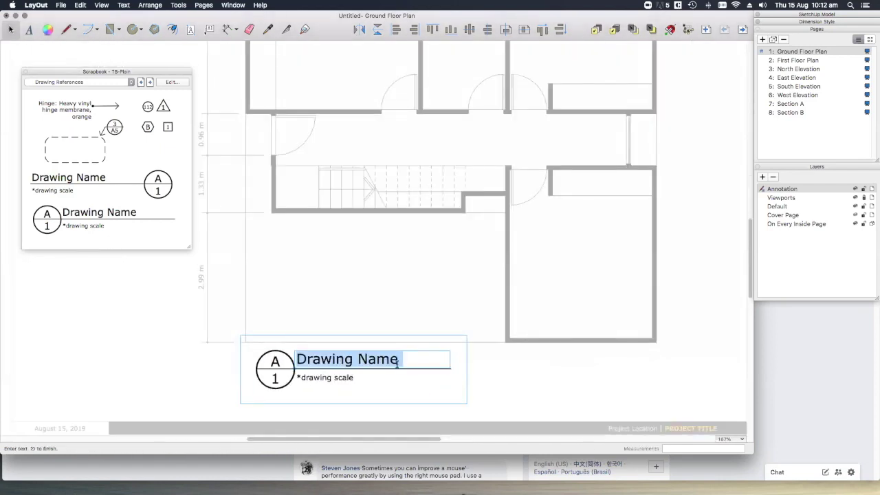
{"action": "type", "text": "GROUND FLOOR P"}
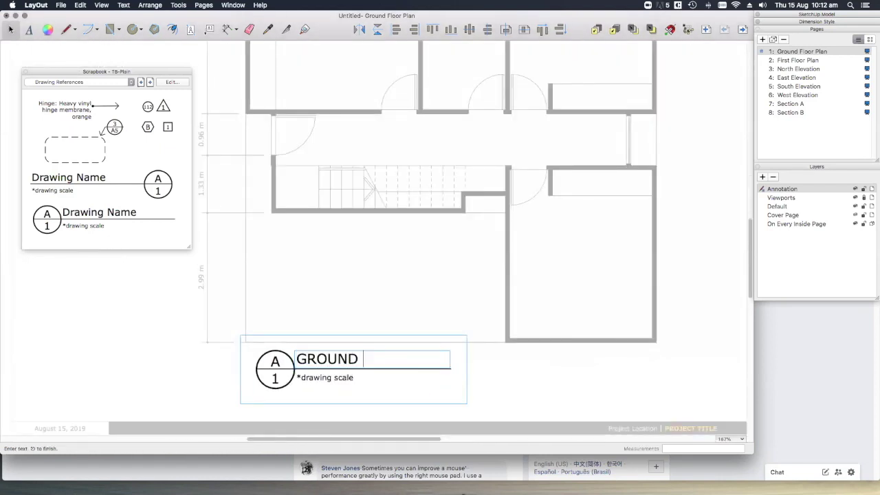
{"action": "type", "text": "LAN"}
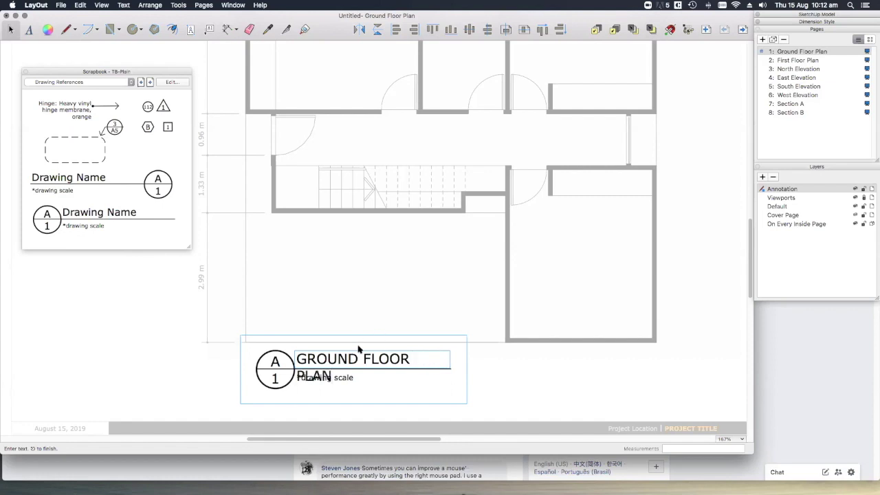
Step: Finish editing the title text and widen its text box so the full name fits on one line
{"action": "key", "text": "BackSpace"}
{"action": "key", "text": "BackSpace"}
{"action": "key", "text": "BackSpace"}
{"action": "key", "text": "BackSpace"}
{"action": "key", "text": "BackSpace"}
{"action": "key", "text": "BackSpace"}
{"action": "key", "text": "Escape"}
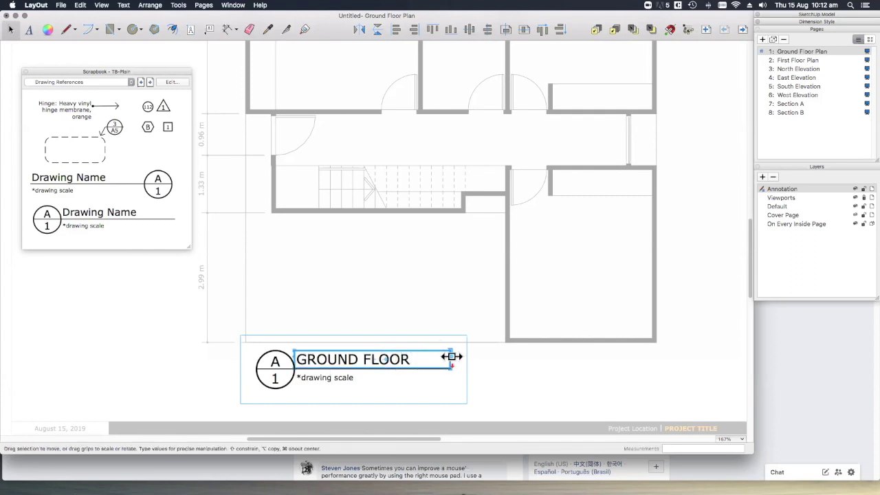
{"action": "left_click_drag", "start_coordinate": [450, 353], "coordinate": [477, 357]}
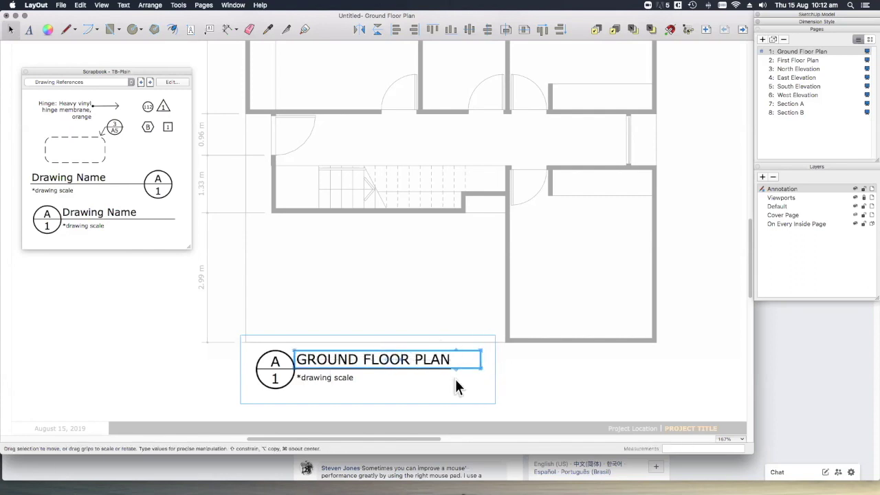
Step: Replace the placeholder drawing scale under the plan title with 1:50 @ A3
{"action": "left_click", "coordinate": [385, 378]}
{"action": "double_click", "coordinate": [343, 377]}
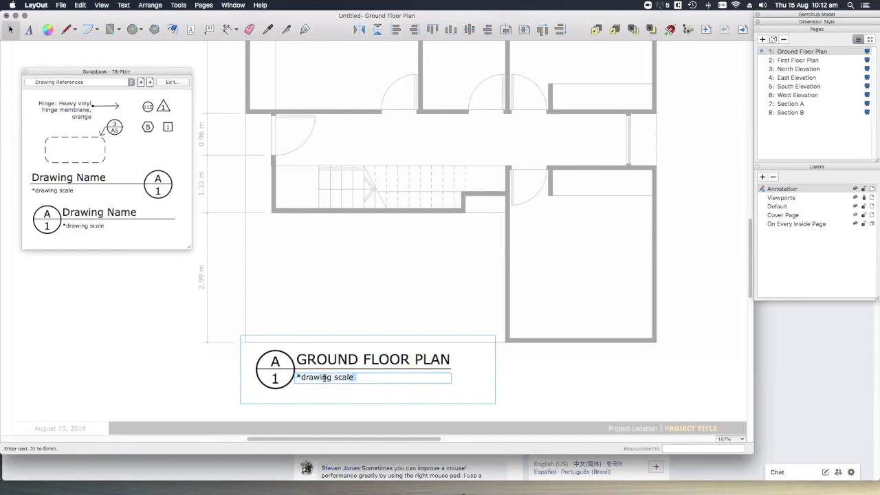
{"action": "left_click_drag", "start_coordinate": [353, 378], "coordinate": [289, 369]}
{"action": "type", "text": "1:50 @ A3"}
{"action": "left_click", "coordinate": [318, 362]}
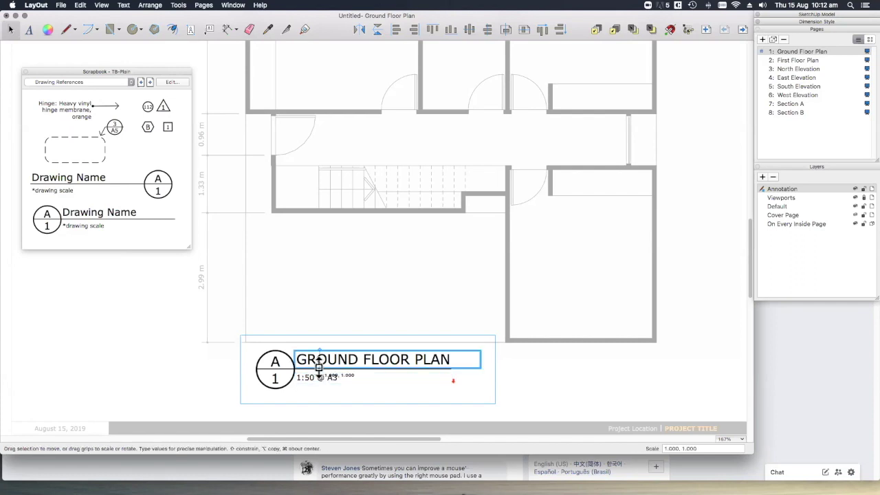
Step: Extend the title symbol's horizontal line past the end of the drawing name and leave the group
{"action": "left_click", "coordinate": [281, 369]}
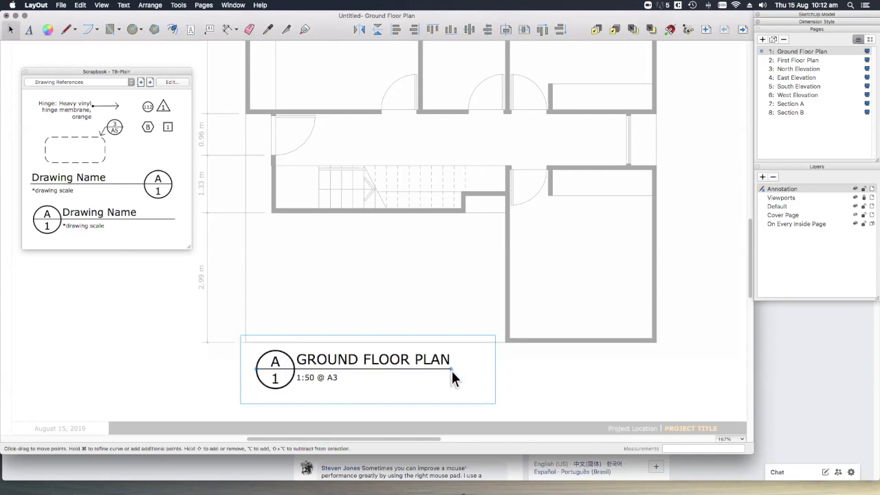
{"action": "left_click_drag", "start_coordinate": [452, 369], "coordinate": [472, 370]}
{"action": "left_click", "coordinate": [520, 378]}
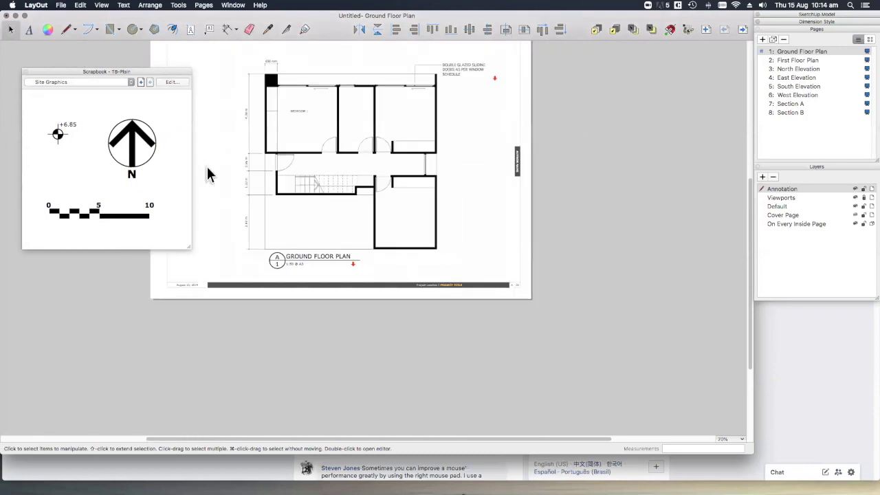
Step: Place the Site Graphics north arrow at the sheet's lower right corner and the scale bar beside it
{"action": "left_click_drag", "start_coordinate": [132, 142], "coordinate": [481, 272]}
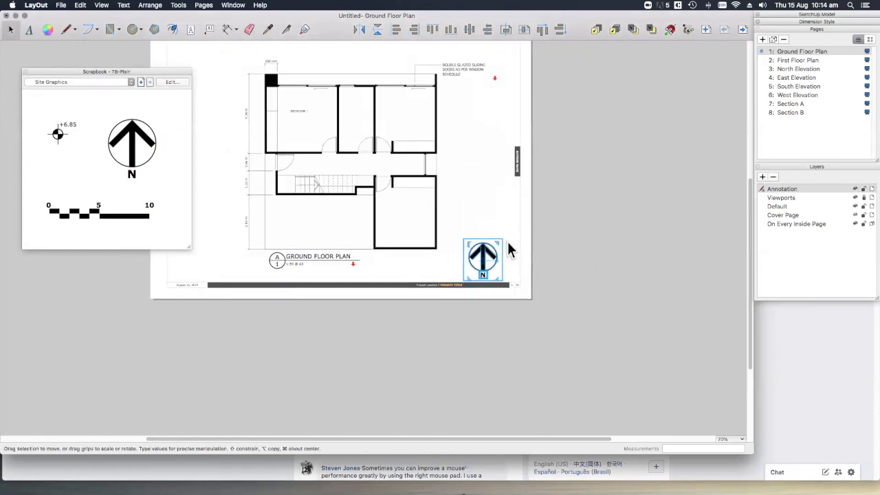
{"action": "scroll", "coordinate": [501, 237], "scroll_direction": "up", "scroll_amount": 1}
{"action": "left_click_drag", "start_coordinate": [96, 218], "coordinate": [365, 284]}
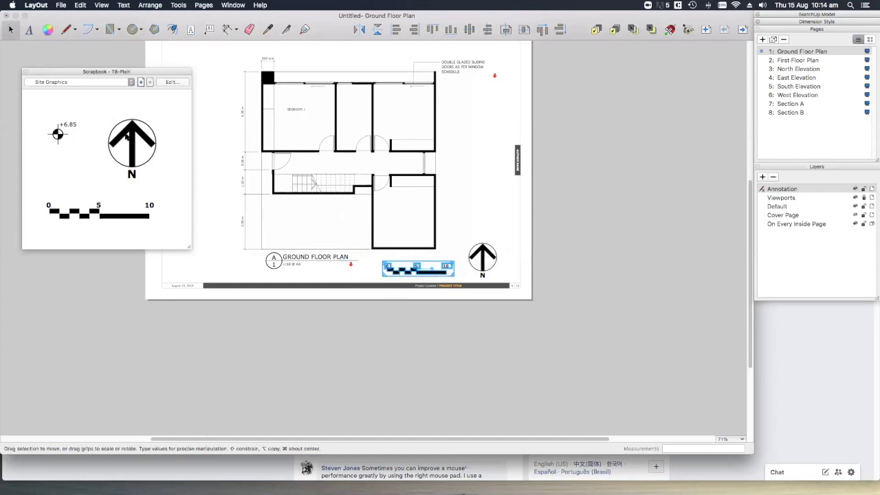
Step: From the Sections & Elevations scrapbook page, place elevation marker 4 right of the plan and marker 2 left of it
{"action": "left_click", "coordinate": [103, 83]}
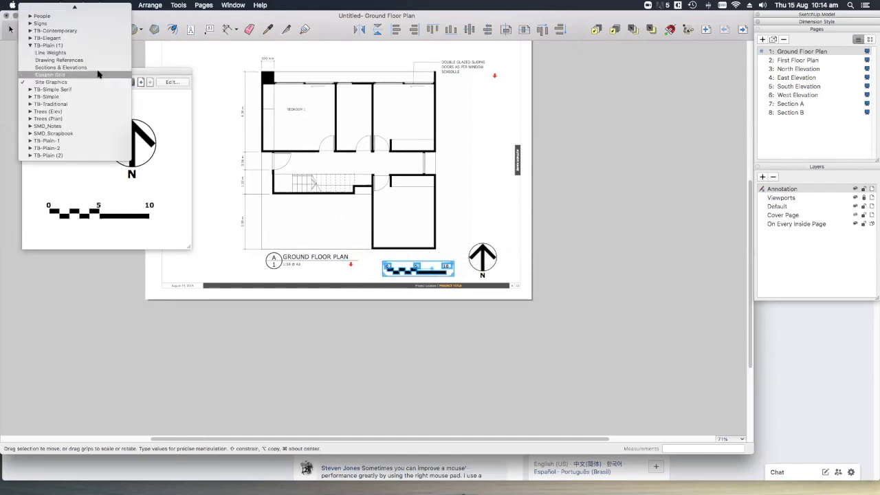
{"action": "left_click", "coordinate": [52, 74]}
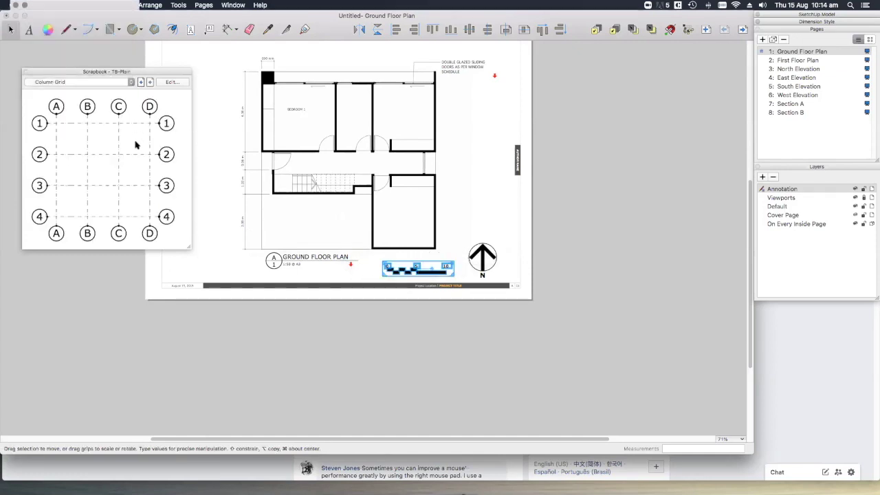
{"action": "left_click", "coordinate": [130, 82]}
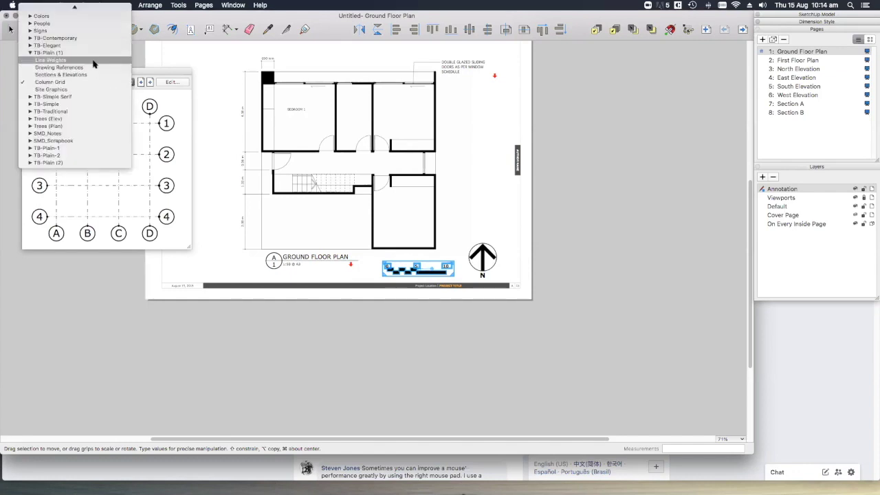
{"action": "left_click", "coordinate": [96, 75]}
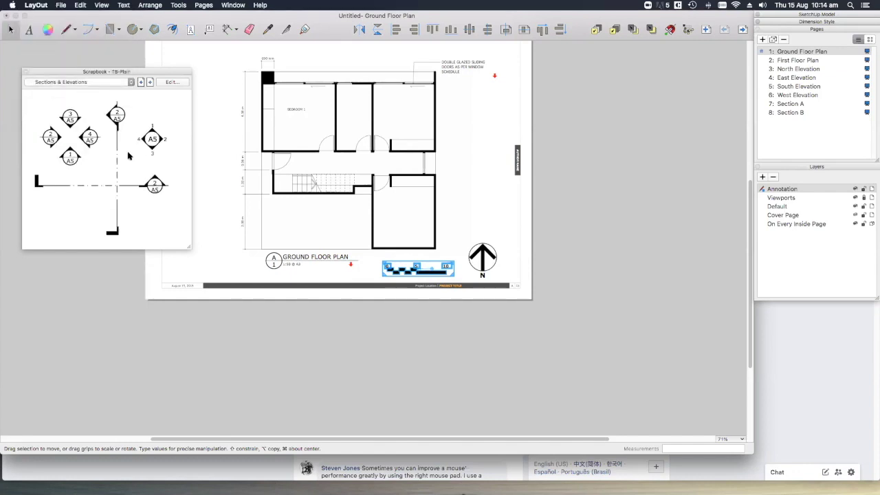
{"action": "mouse_move", "coordinate": [90, 139]}
{"action": "left_mouse_down"}
{"action": "mouse_move", "coordinate": [461, 226]}
{"action": "mouse_move", "coordinate": [457, 194]}
{"action": "left_mouse_up"}
{"action": "left_click", "coordinate": [470, 172]}
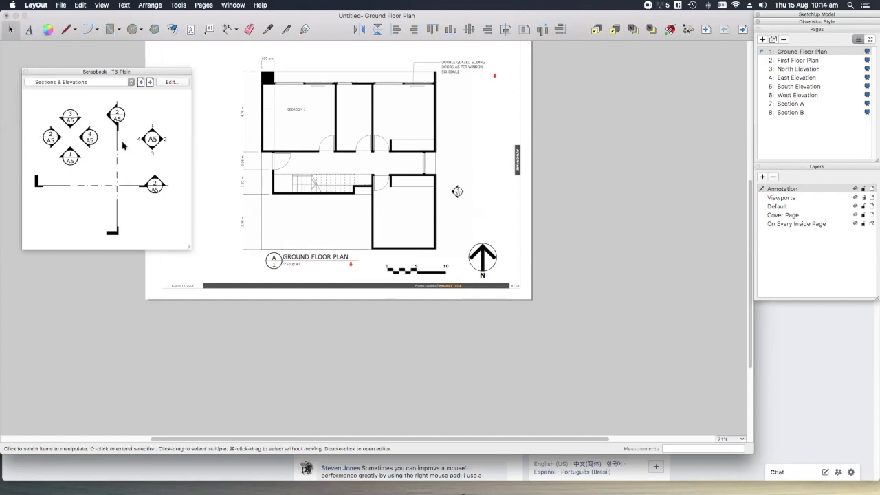
{"action": "mouse_move", "coordinate": [52, 139]}
{"action": "left_mouse_down"}
{"action": "mouse_move", "coordinate": [222, 158]}
{"action": "mouse_move", "coordinate": [208, 154]}
{"action": "left_mouse_up"}
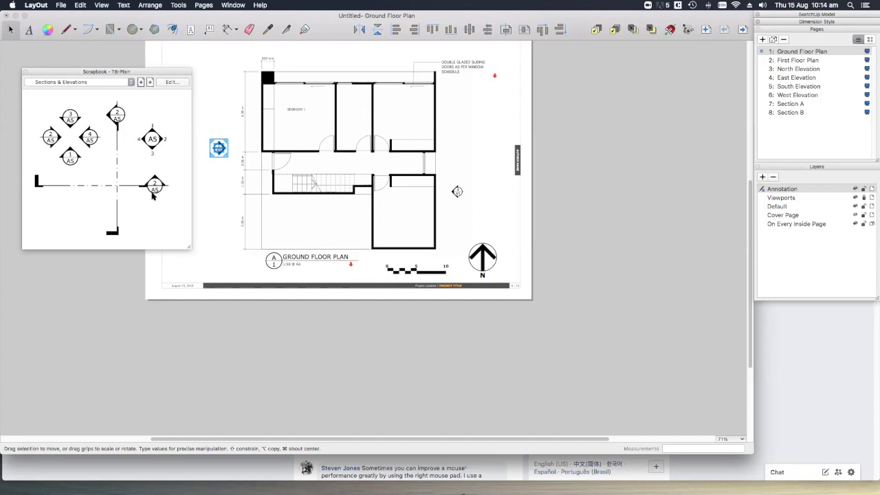
Step: Change the upper label of the elevation marker right of the plan to A, keeping A5 below it
{"action": "left_click", "coordinate": [457, 193]}
{"action": "scroll", "coordinate": [455, 200], "scroll_direction": "up", "scroll_amount": 5}
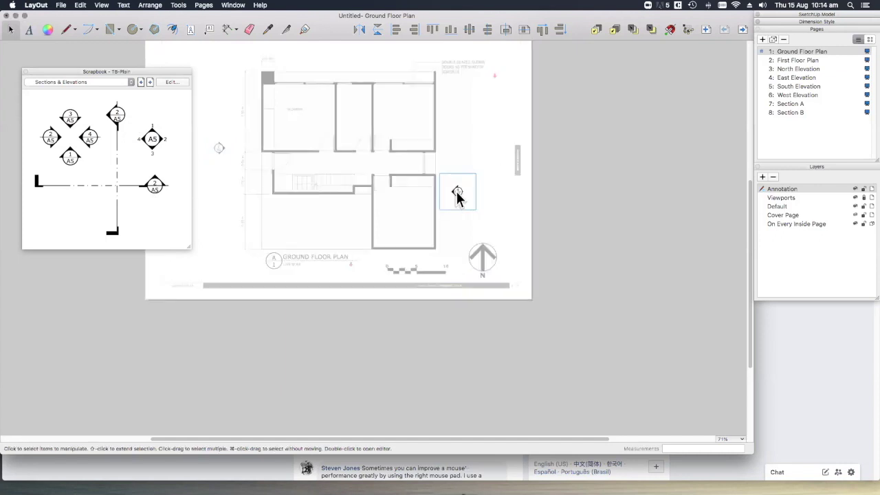
{"action": "scroll", "coordinate": [454, 204], "scroll_direction": "up", "scroll_amount": 2}
{"action": "double_click", "coordinate": [455, 192]}
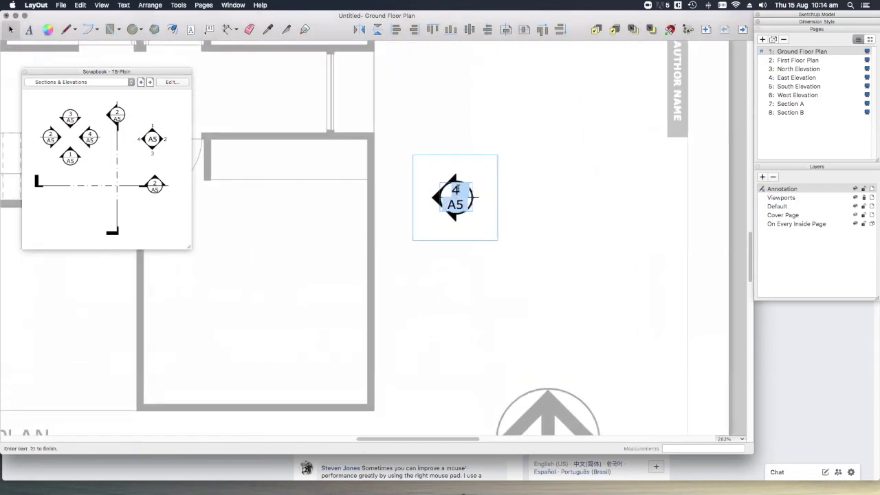
{"action": "key", "text": "BackSpace"}
{"action": "type", "text": "A"}
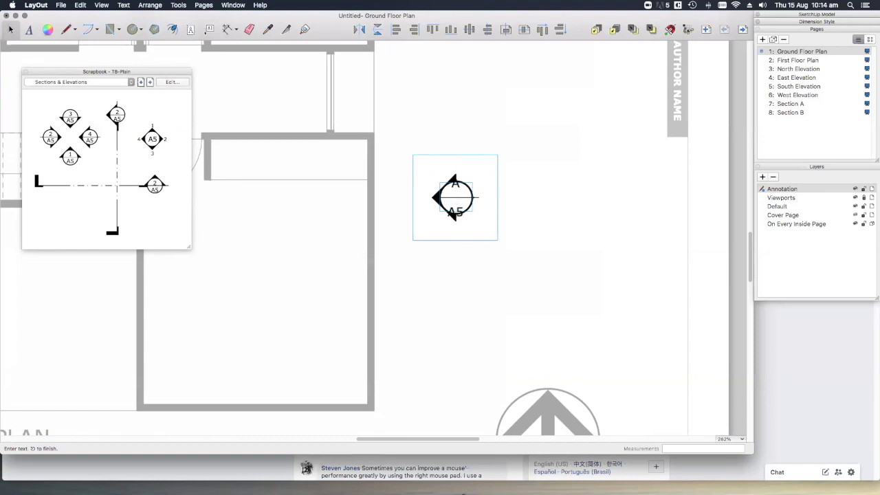
{"action": "left_click", "coordinate": [526, 198]}
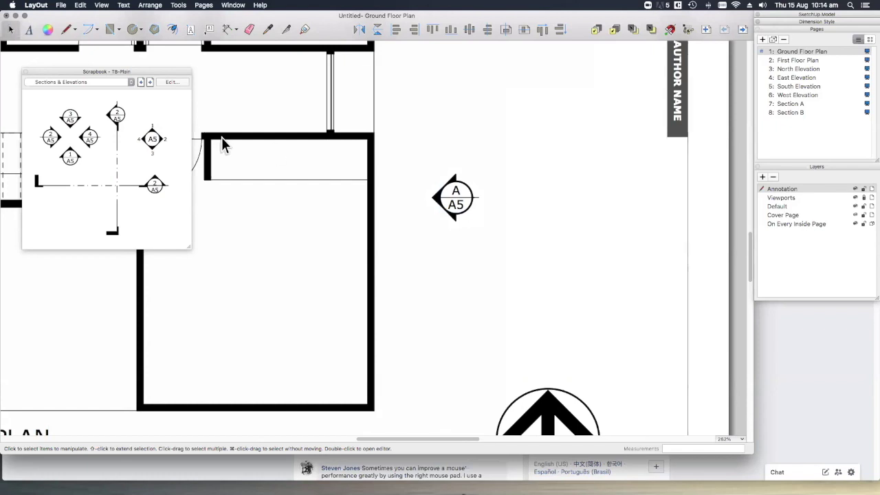
Step: Open the TB-Plain scrapbook's source file for editing
{"action": "left_click", "coordinate": [179, 82]}
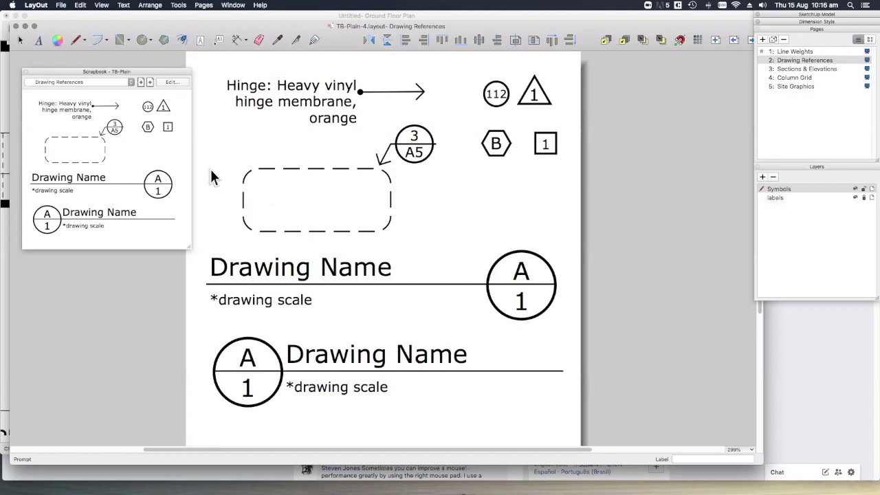
{"action": "left_click", "coordinate": [60, 5]}
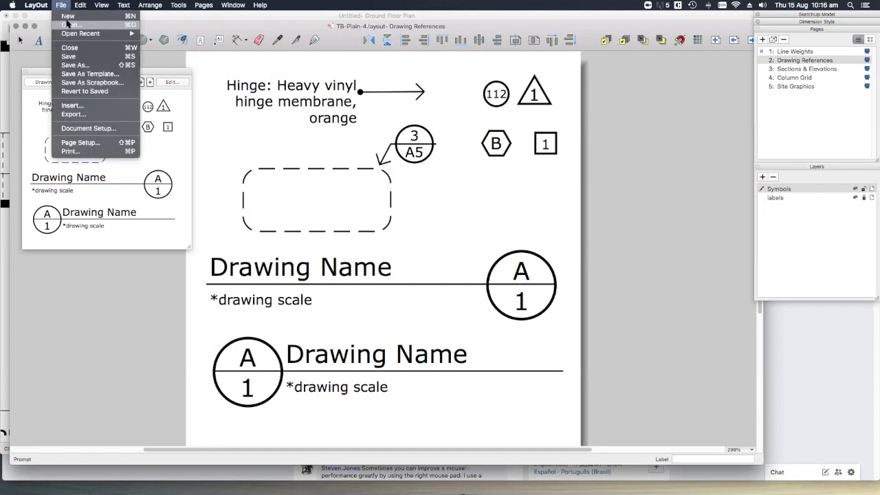
{"action": "key", "text": "Escape"}
Step: Create a new document from the default A4 Landscape template
{"action": "key", "text": "super+n"}
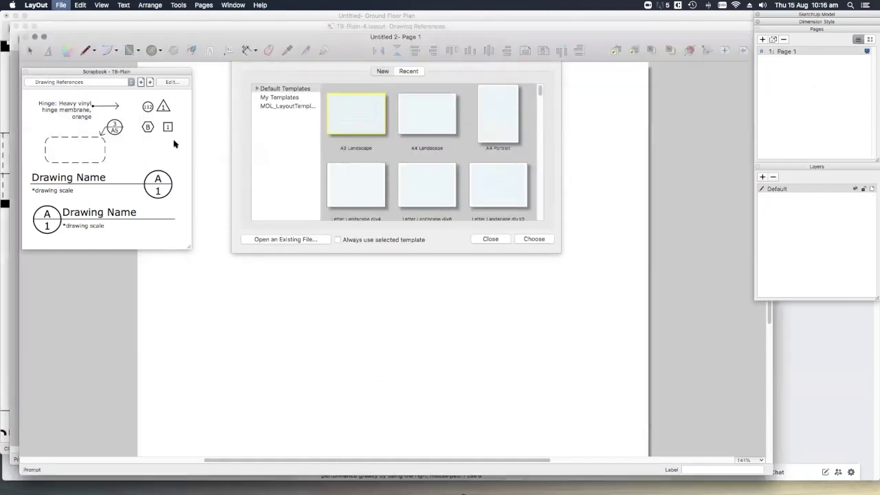
{"action": "scroll", "coordinate": [478, 152], "scroll_direction": "down", "scroll_amount": 2}
{"action": "scroll", "coordinate": [476, 155], "scroll_direction": "down", "scroll_amount": 5}
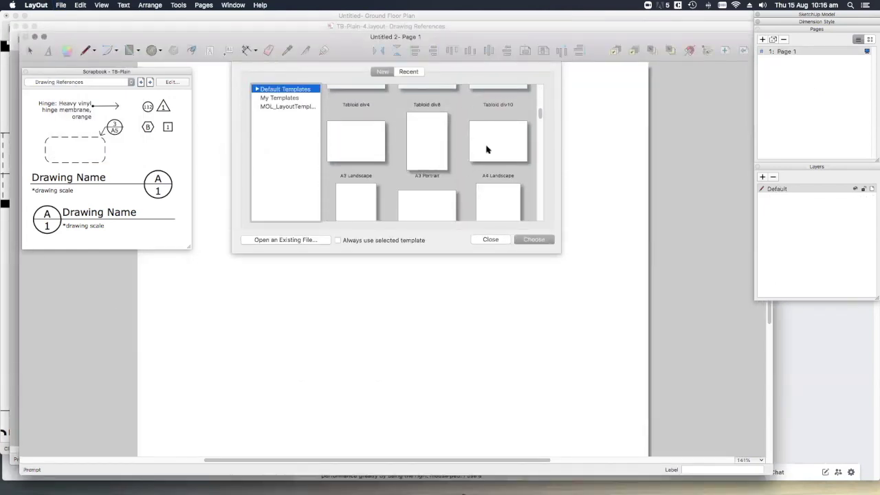
{"action": "left_click", "coordinate": [487, 148]}
{"action": "left_click", "coordinate": [541, 240]}
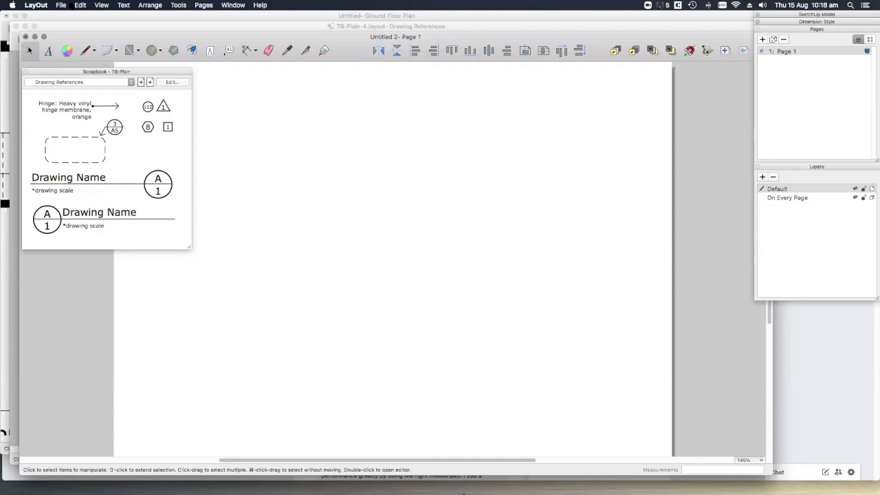
Step: Insert bed-double.dwg from the Desktop, importing Model Space (only) entities
{"action": "left_click", "coordinate": [63, 5]}
{"action": "left_click", "coordinate": [62, 105]}
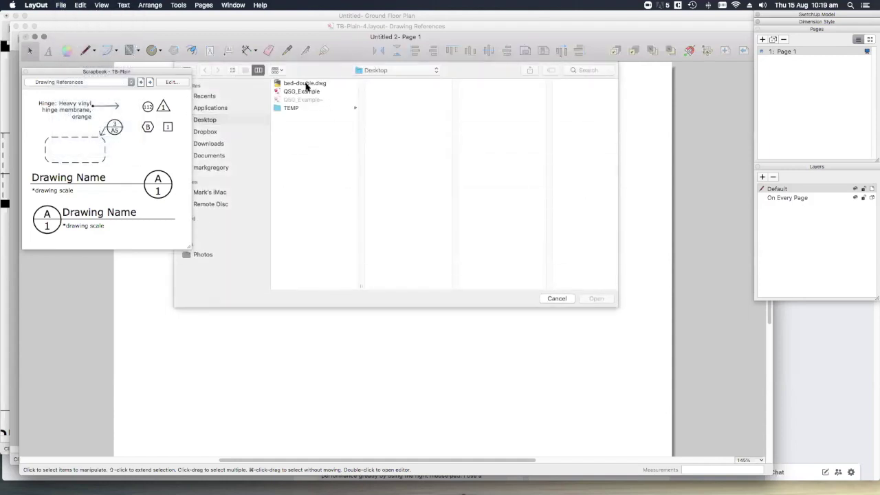
{"action": "left_click", "coordinate": [305, 84]}
{"action": "left_click", "coordinate": [596, 298]}
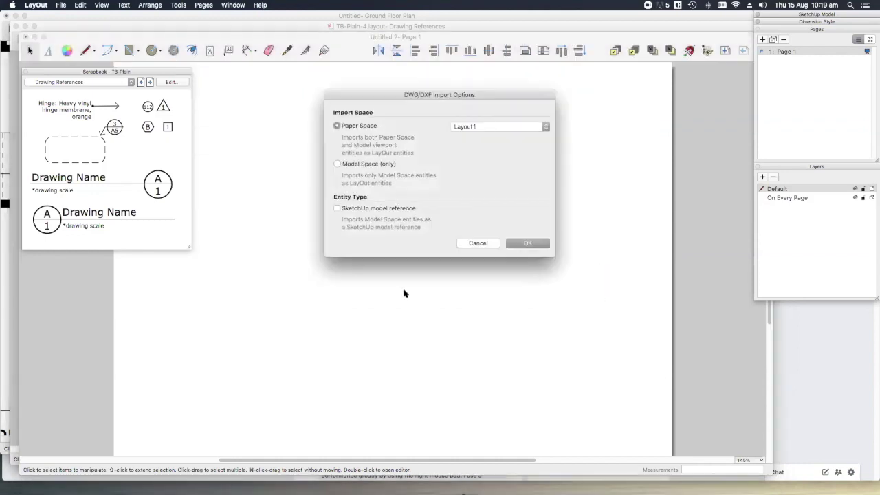
{"action": "left_click", "coordinate": [364, 164]}
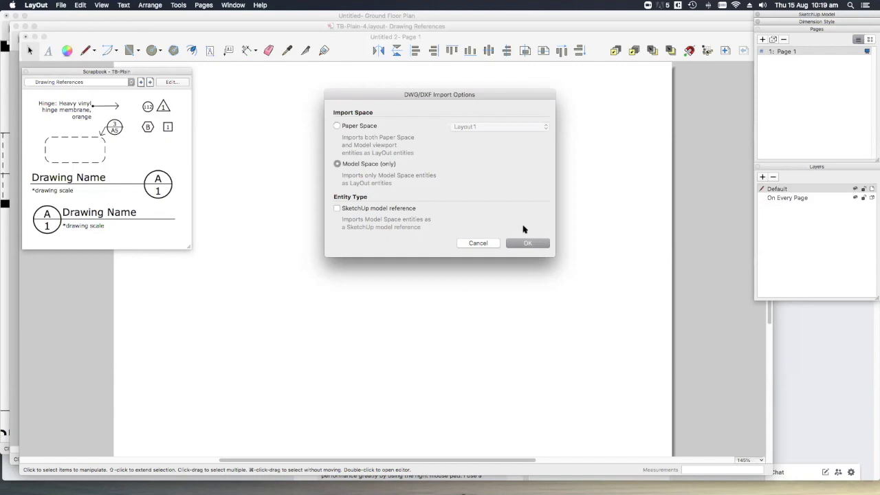
{"action": "left_click", "coordinate": [528, 243]}
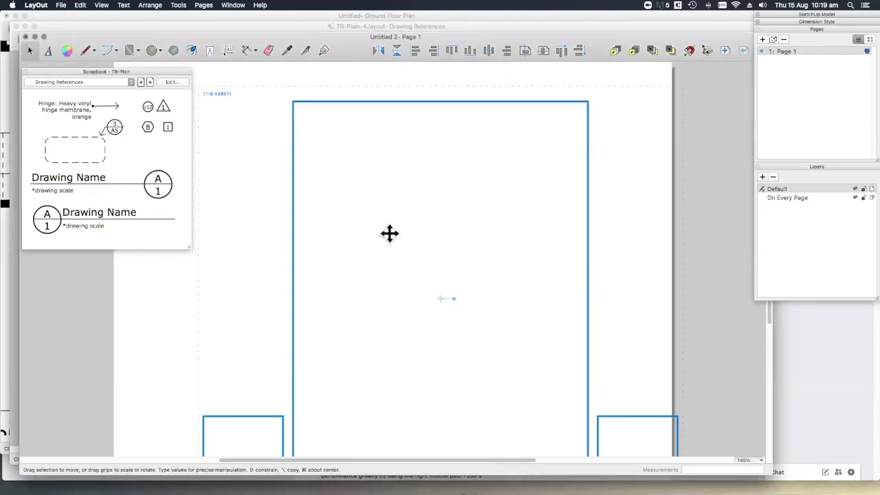
Step: Set the scale of the inserted double bed drawing to 1mm:50mm (1:50)
{"action": "scroll", "coordinate": [355, 226], "scroll_direction": "down", "scroll_amount": 6}
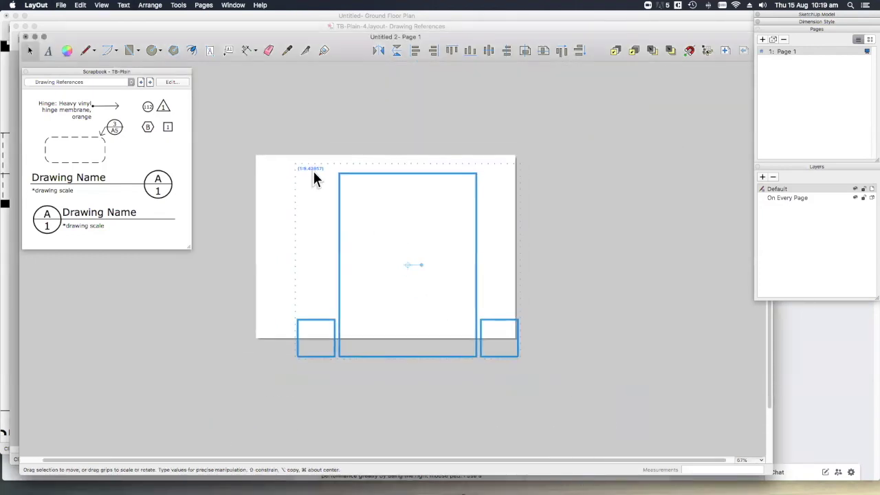
{"action": "scroll", "coordinate": [312, 172], "scroll_direction": "up", "scroll_amount": 1}
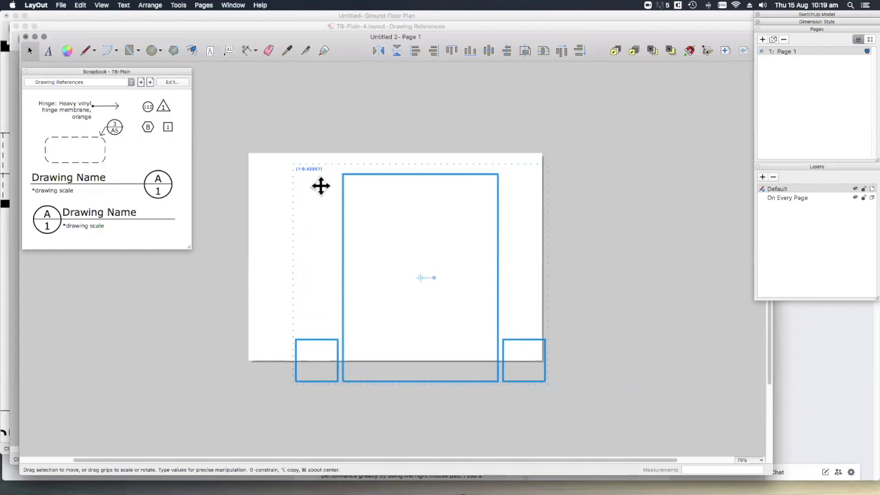
{"action": "left_click", "coordinate": [269, 198]}
{"action": "left_click", "coordinate": [344, 218]}
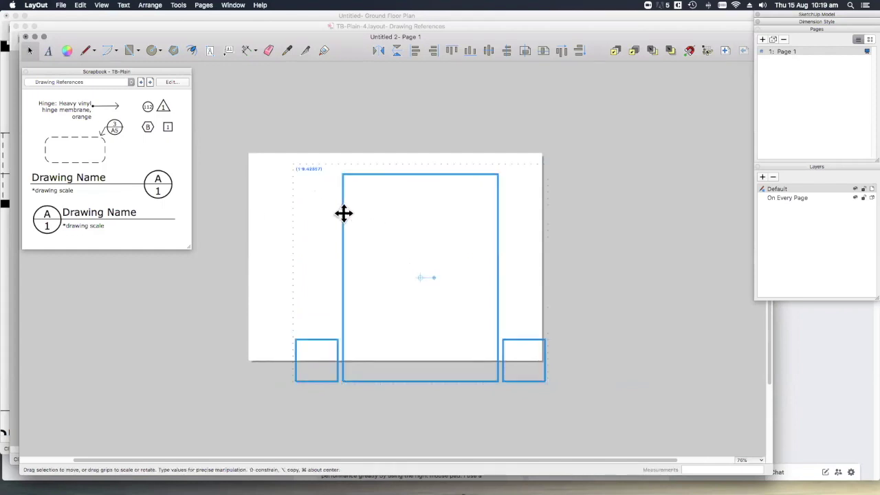
{"action": "right_click", "coordinate": [343, 199]}
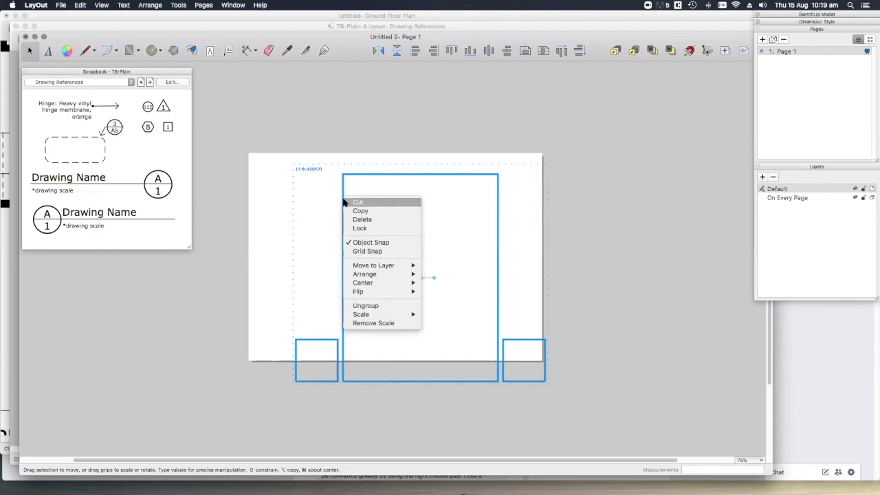
{"action": "mouse_move", "coordinate": [397, 316]}
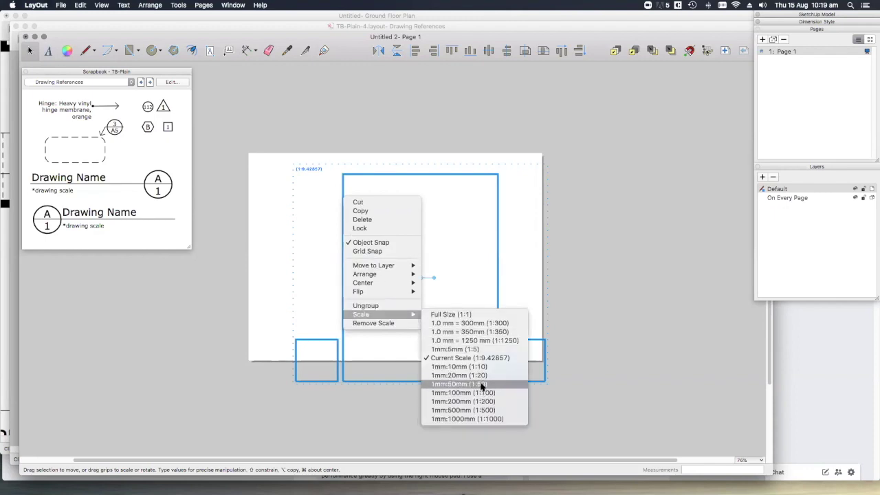
{"action": "left_click", "coordinate": [459, 383]}
{"action": "left_click", "coordinate": [405, 239]}
Step: Place a copy of the 1:50 bed drawing beside the original, to its right
{"action": "scroll", "coordinate": [323, 206], "scroll_direction": "up", "scroll_amount": 6}
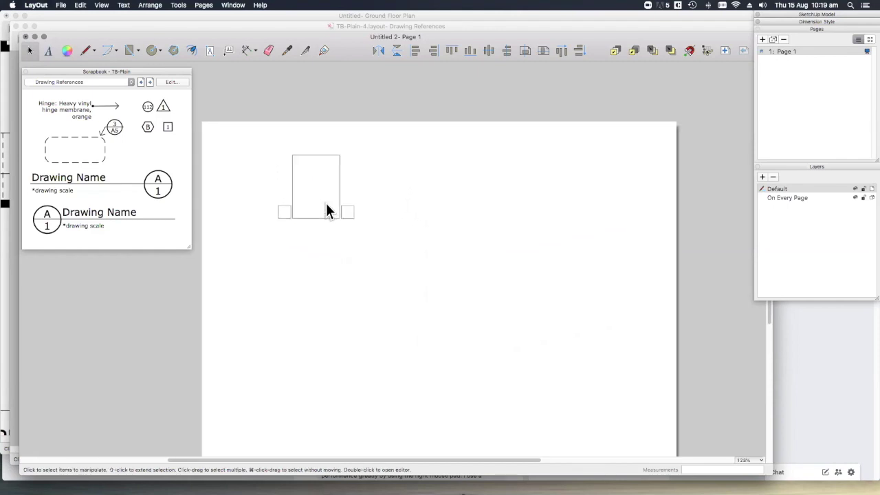
{"action": "left_click", "coordinate": [344, 209]}
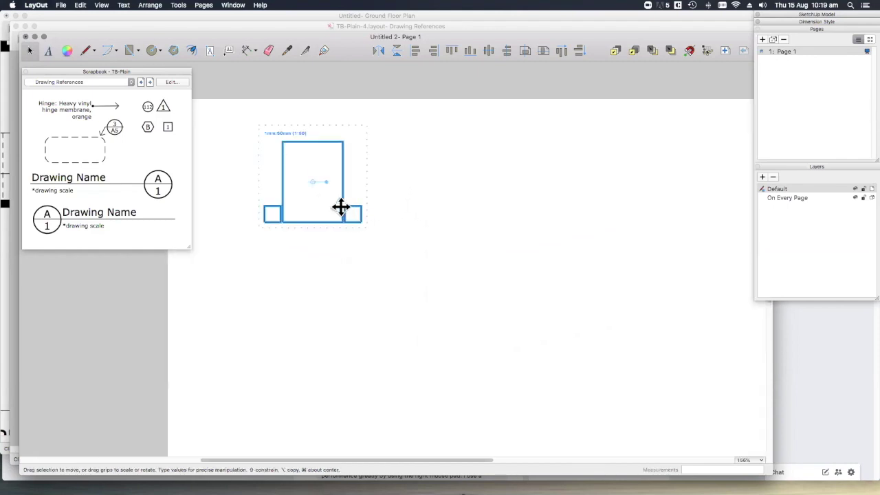
{"action": "left_click_drag", "start_coordinate": [341, 206], "coordinate": [495, 201]}
Step: Set the scale of the copied bed drawing to 1mm:100mm (1:100)
{"action": "right_click", "coordinate": [482, 205]}
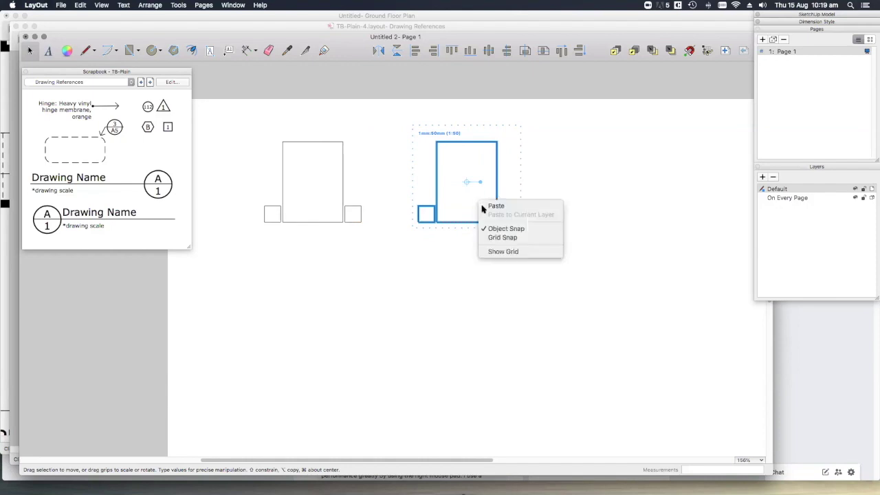
{"action": "left_click", "coordinate": [454, 220]}
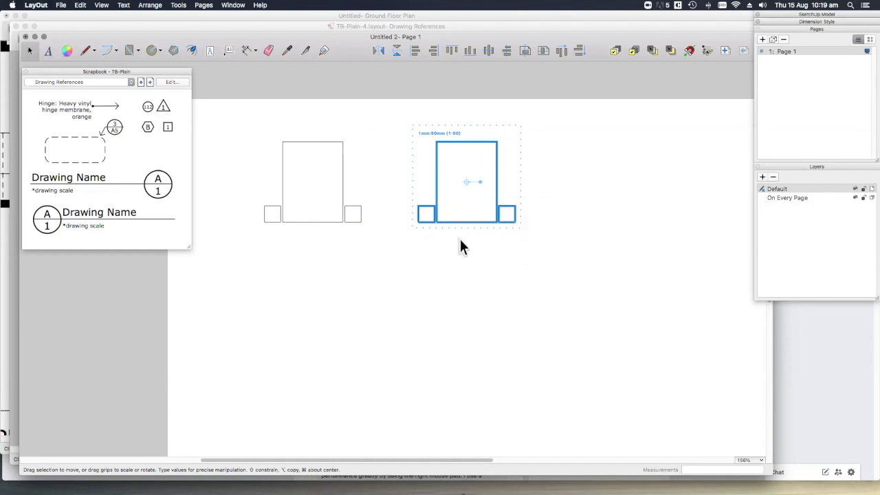
{"action": "left_click", "coordinate": [463, 240]}
{"action": "left_click", "coordinate": [464, 220]}
{"action": "right_click", "coordinate": [461, 224]}
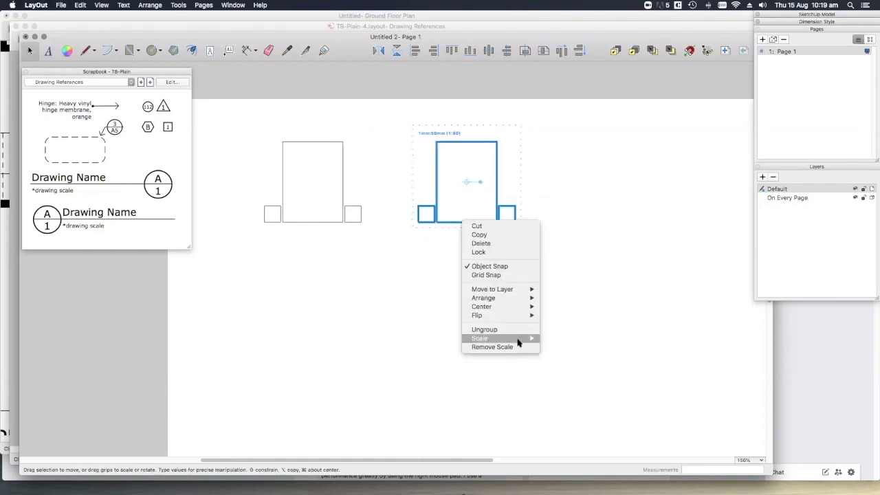
{"action": "mouse_move", "coordinate": [519, 340]}
{"action": "left_click", "coordinate": [593, 408]}
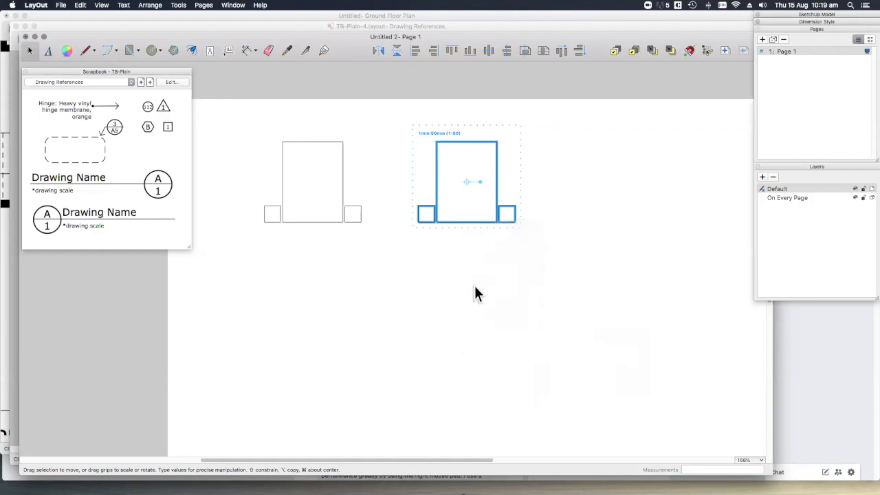
{"action": "left_click", "coordinate": [435, 206]}
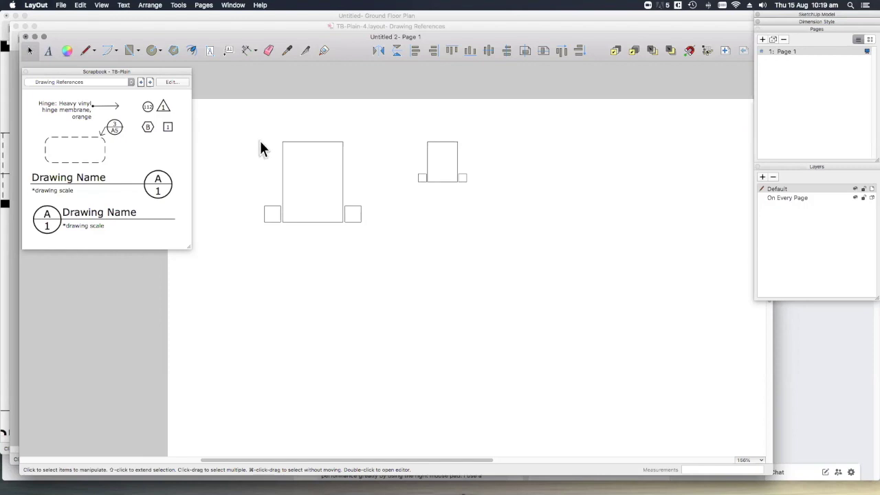
Step: Save the document as a scrapbook named QUICKSTART, and close it along with the TB-Plain source file
{"action": "left_click", "coordinate": [61, 6]}
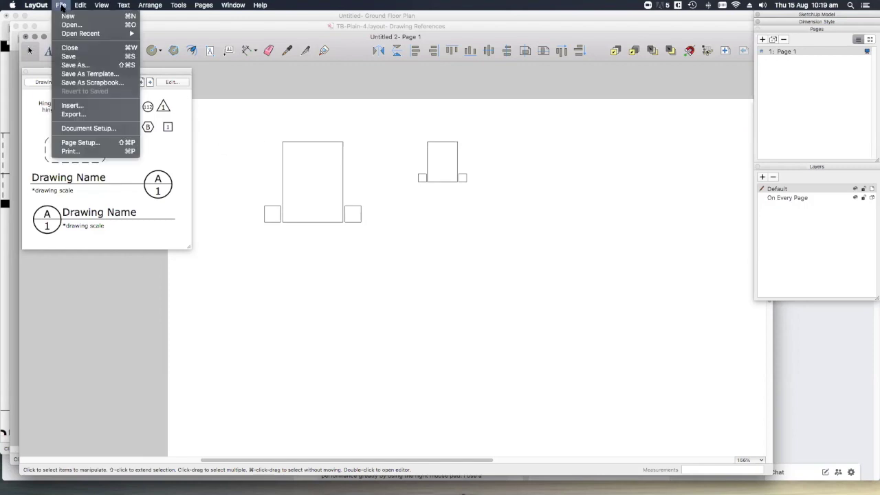
{"action": "left_click", "coordinate": [92, 82]}
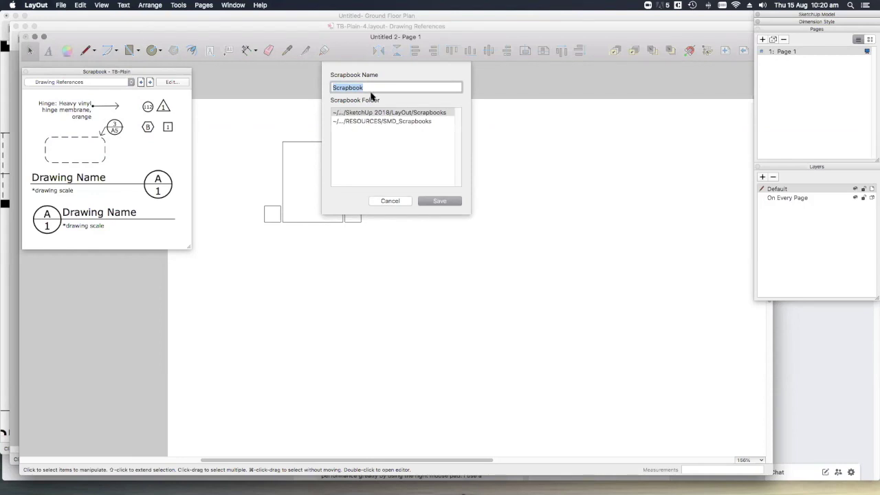
{"action": "type", "text": "QUICKSTART"}
{"action": "key", "text": "Return"}
{"action": "left_click", "coordinate": [26, 36]}
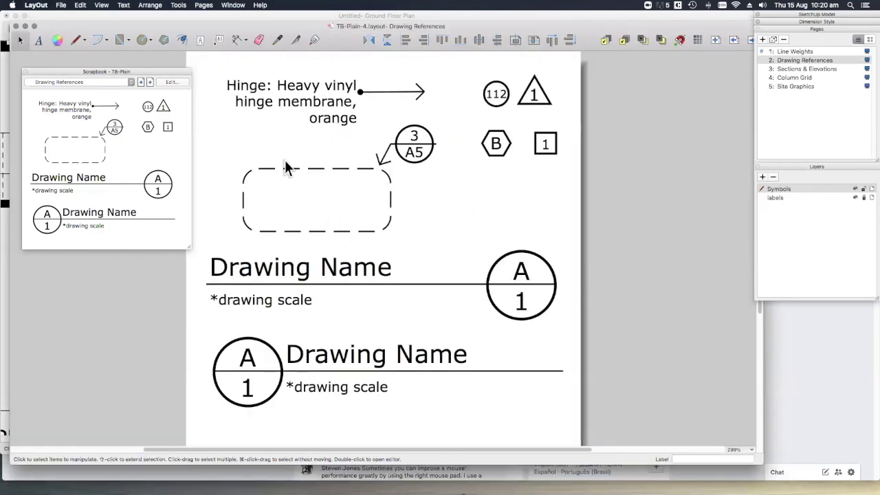
{"action": "left_click", "coordinate": [15, 26]}
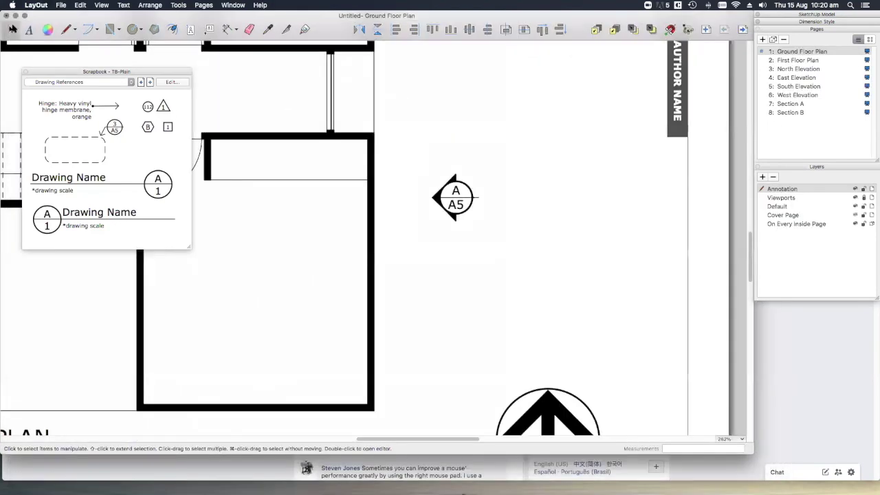
Step: From the QUICKSTART scrapbook, place the larger 1:50 bed in the lower-right bedroom, rotated 90° with its bedside tables against the right wall
{"action": "left_click", "coordinate": [110, 81]}
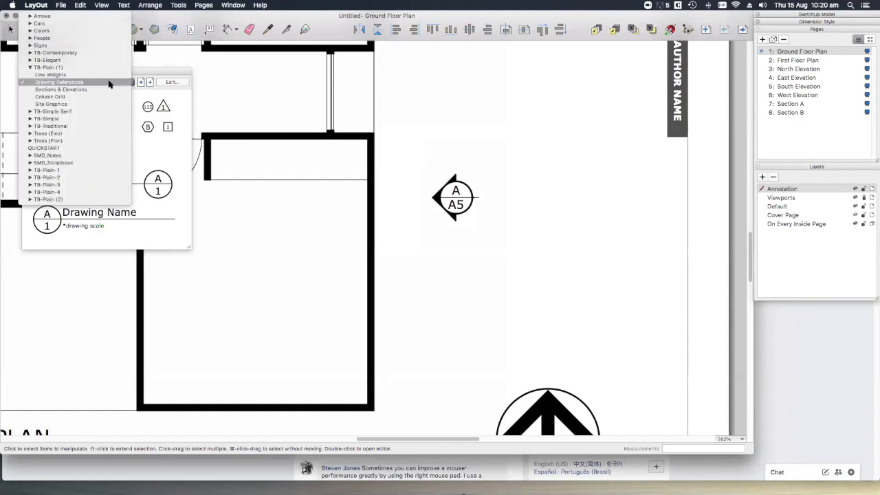
{"action": "left_click", "coordinate": [73, 147]}
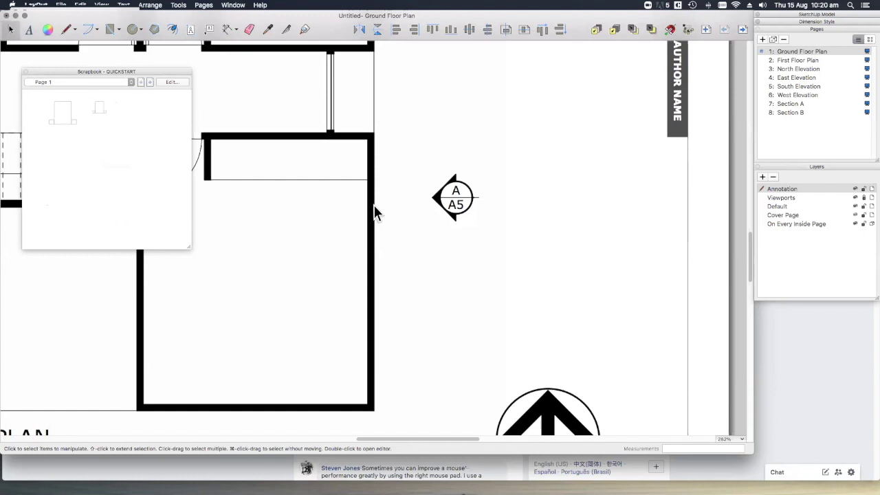
{"action": "scroll", "coordinate": [472, 197], "scroll_direction": "down", "scroll_amount": 4}
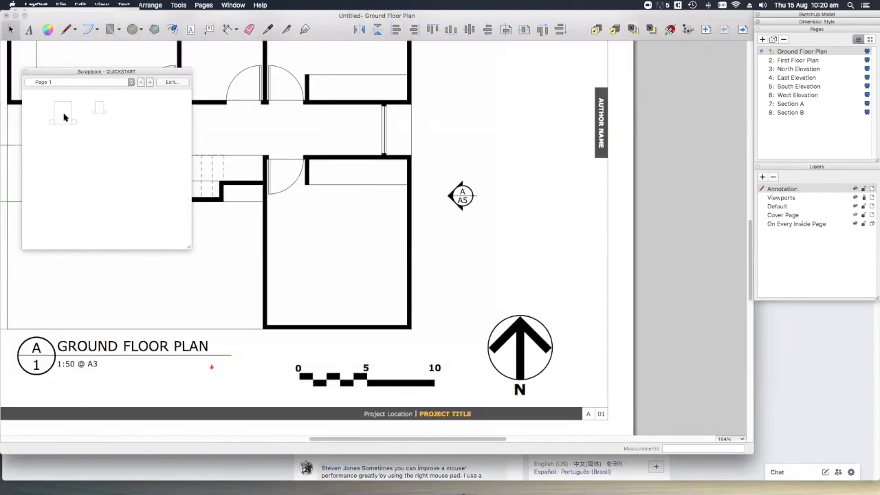
{"action": "left_click_drag", "start_coordinate": [64, 117], "coordinate": [329, 234]}
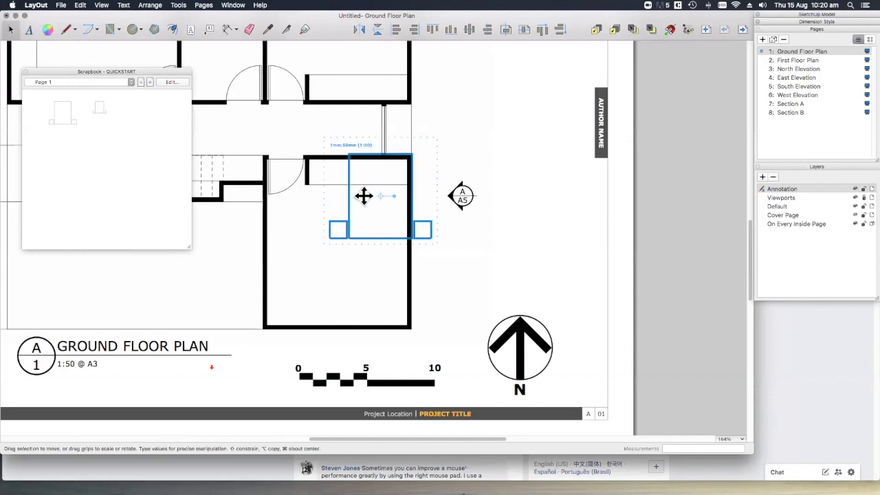
{"action": "left_click_drag", "start_coordinate": [387, 197], "coordinate": [389, 241]}
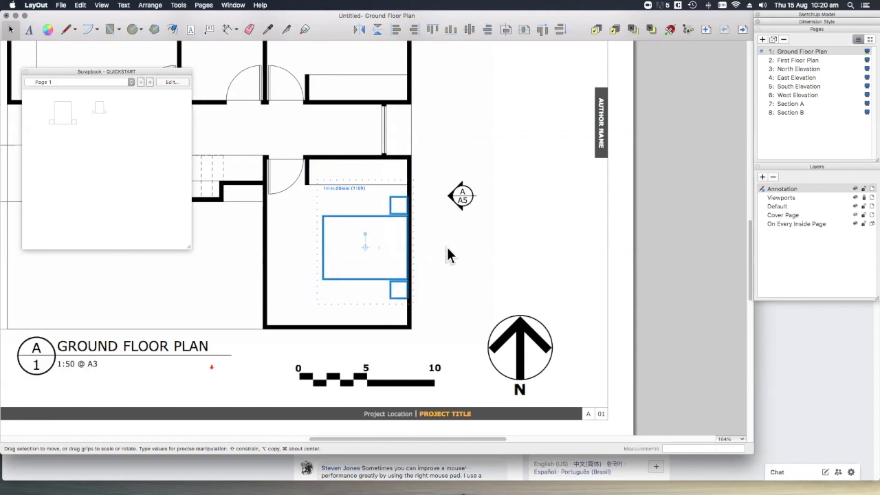
{"action": "left_click", "coordinate": [447, 255]}
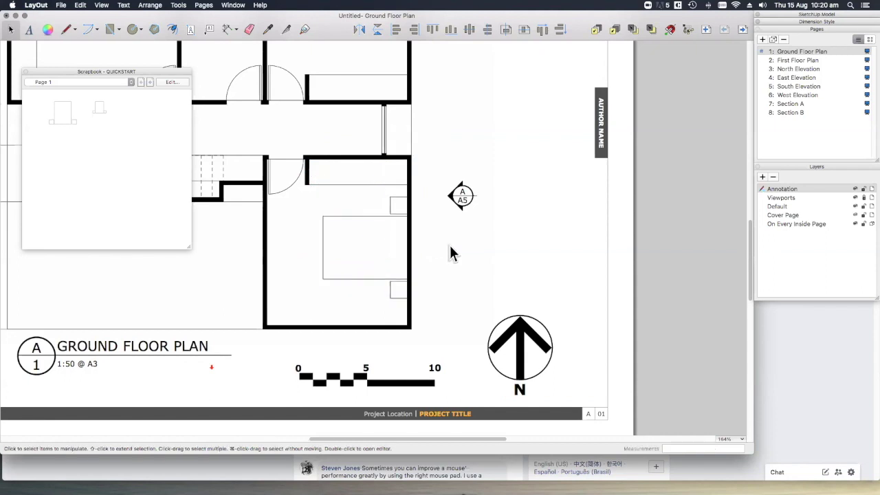